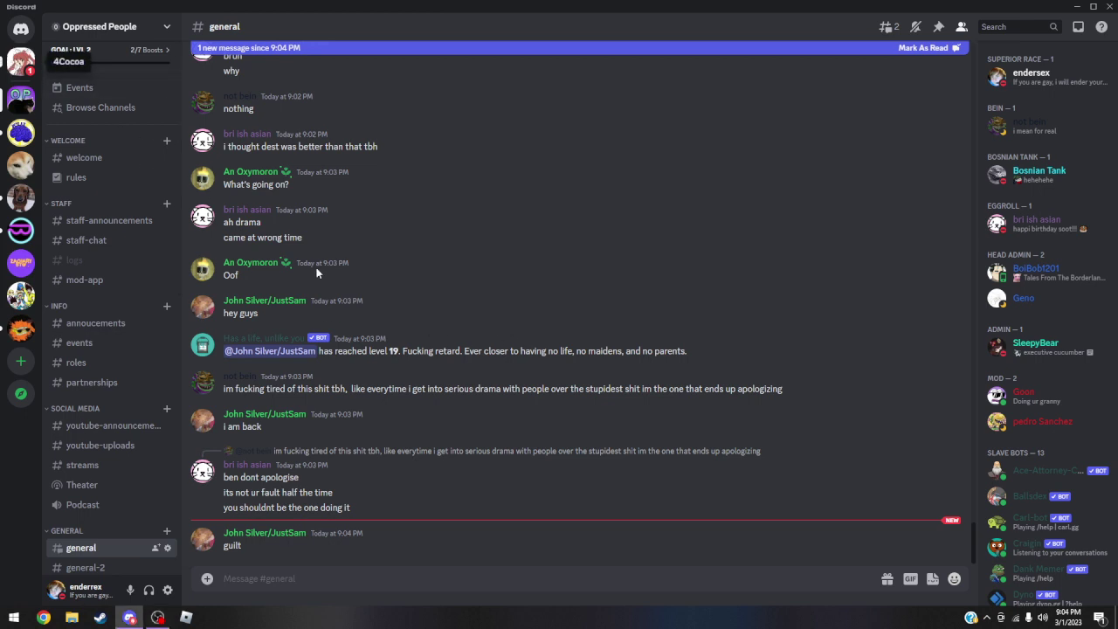
- In the 4Cocoa DM, send 'dude', 'man' and 'nvm', correcting the typo before sending
key(ctrl+alt+Right)
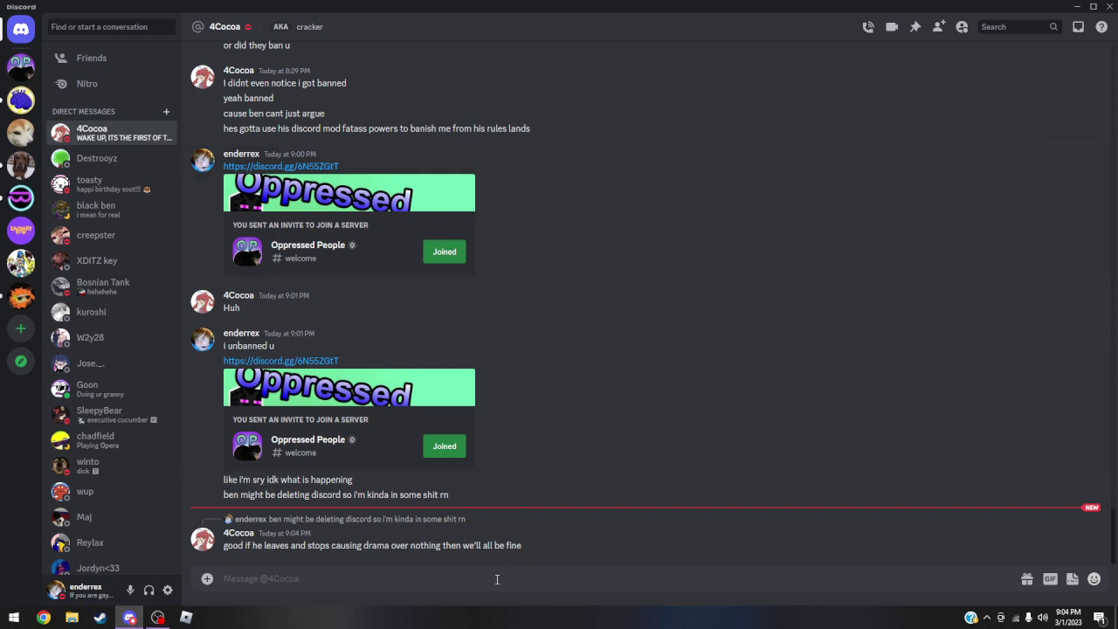
text(dude)
key(Return)
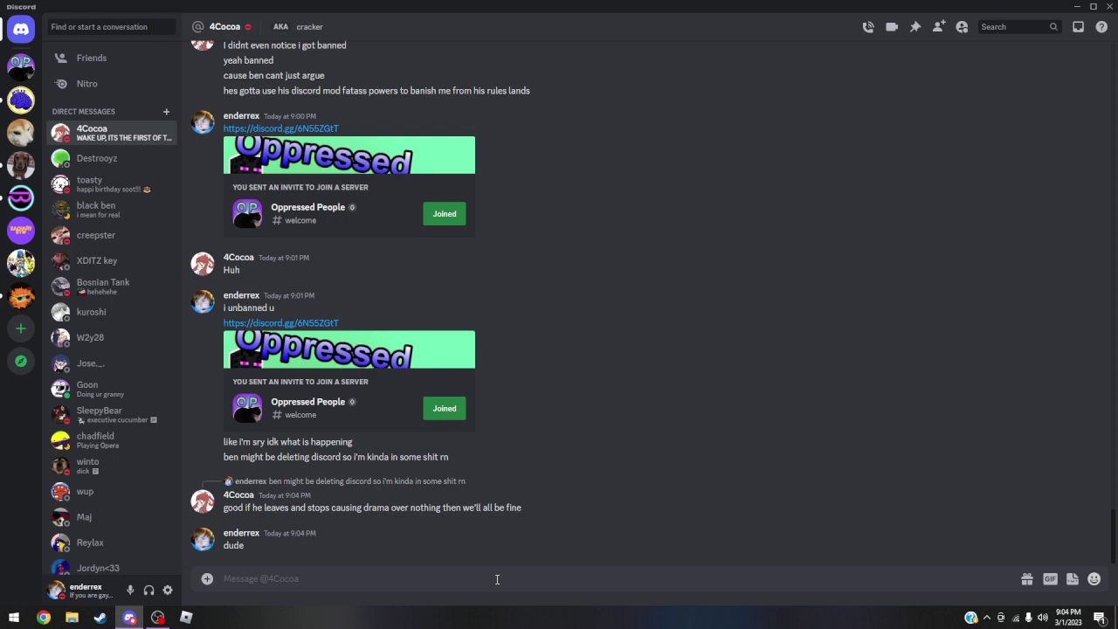
text(man)
key(Return)
text(nvbm)
key(BackSpace)
key(BackSpace)
text(m)
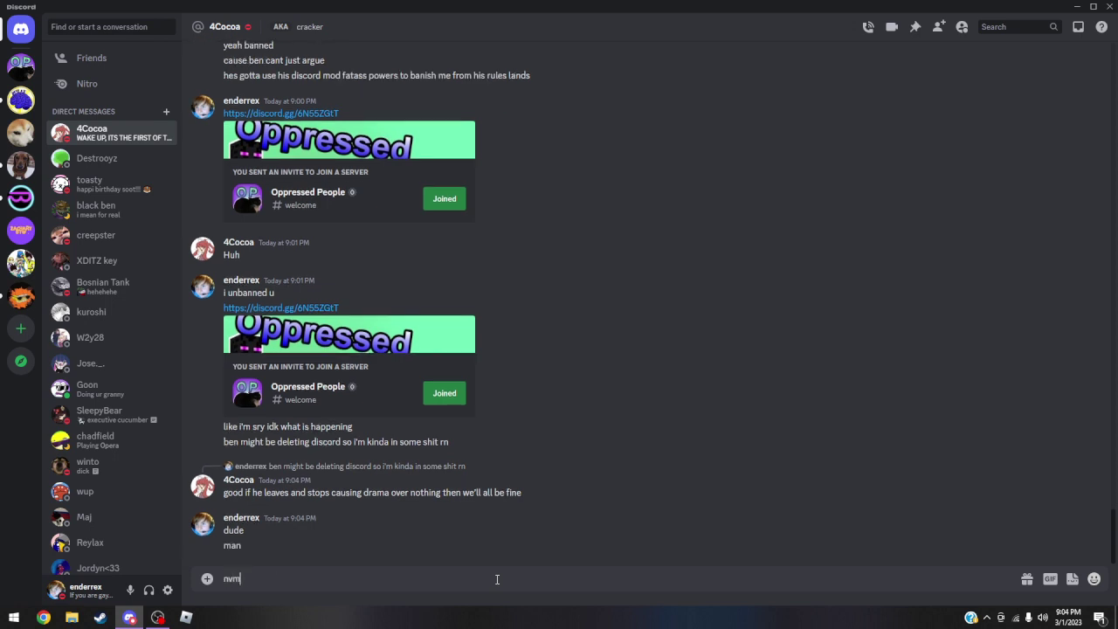
key(Return)
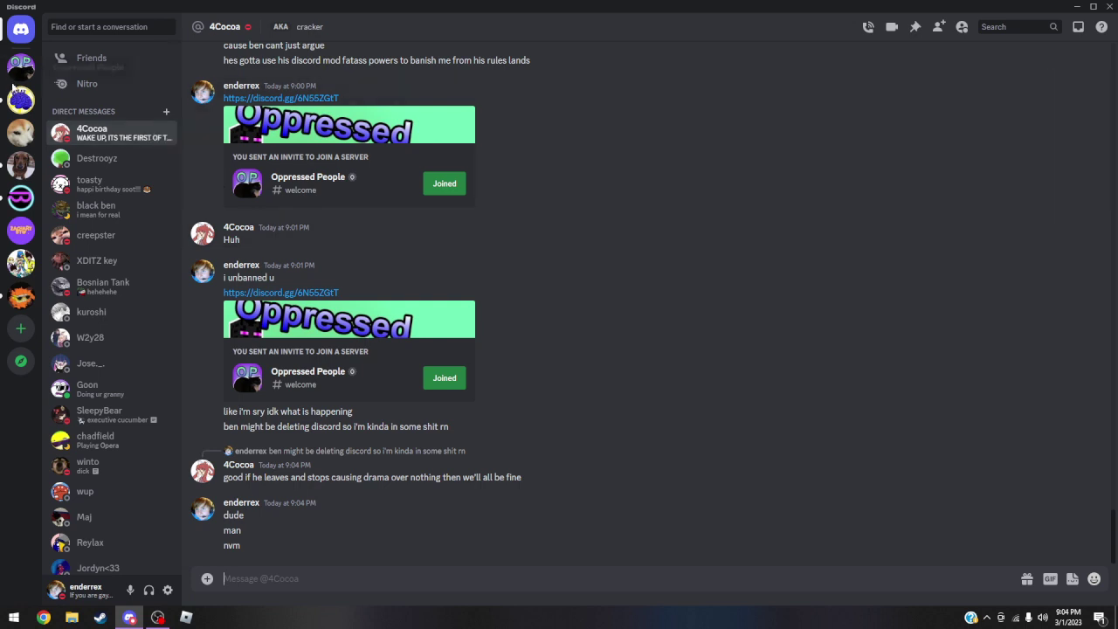
- Open #general in the Oppressed People server from the left server bar
click(442, 379)
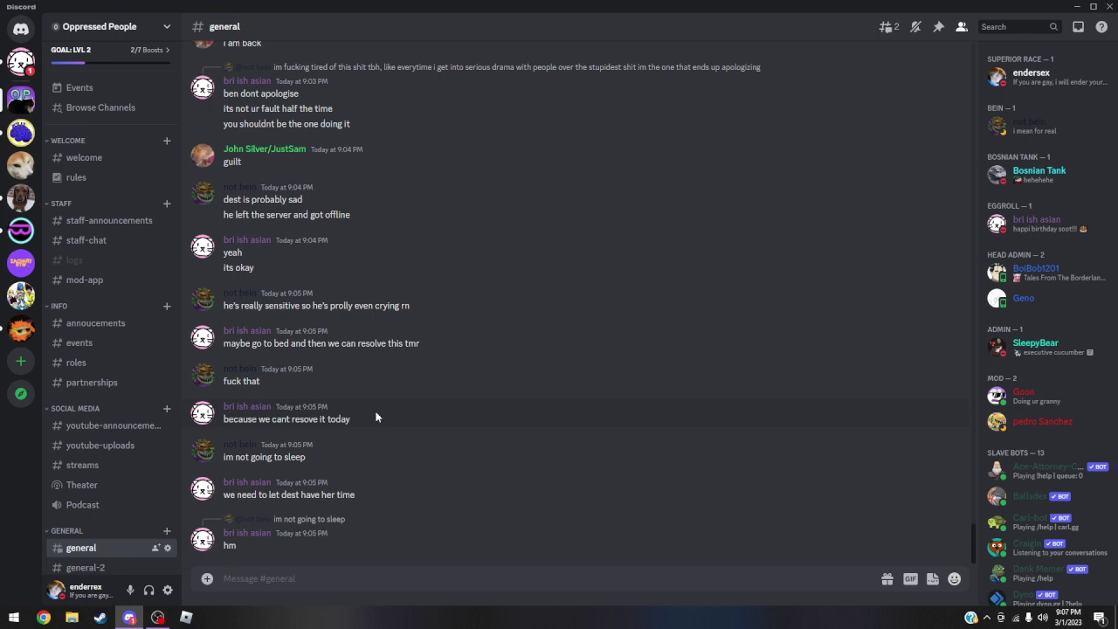
mouse_move(494, 419)
click(1033, 81)
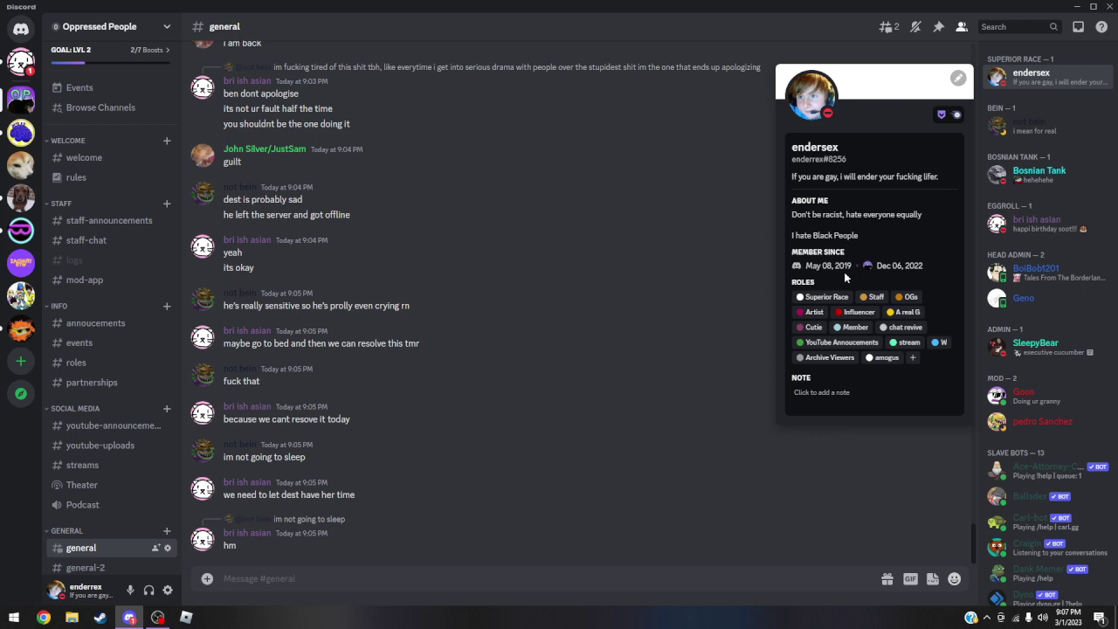
click(1031, 109)
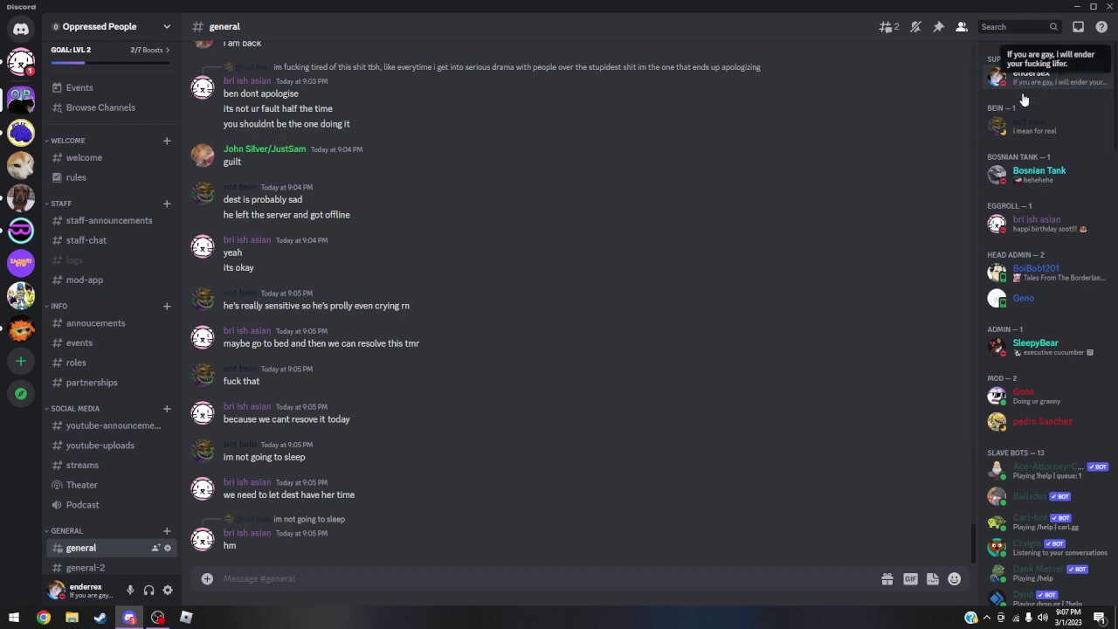